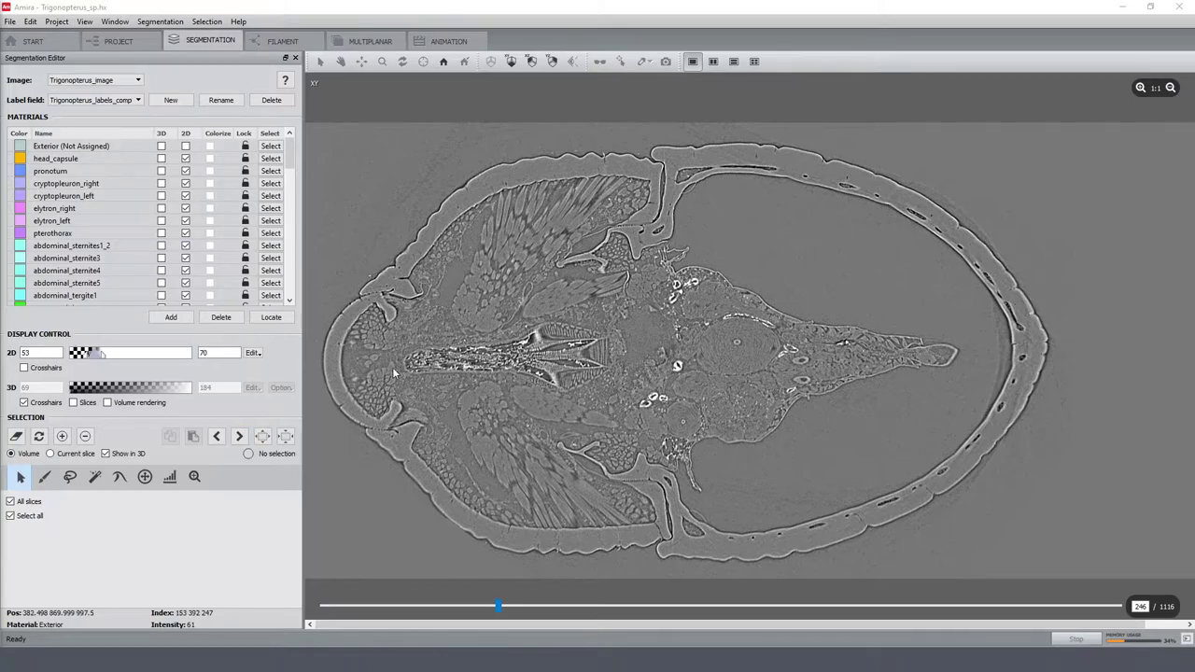
Step: Page through the Trigonopterus scan to slice 410, where head_capsule, pronotum and elytra labels show
drag(498, 605, 594, 638)
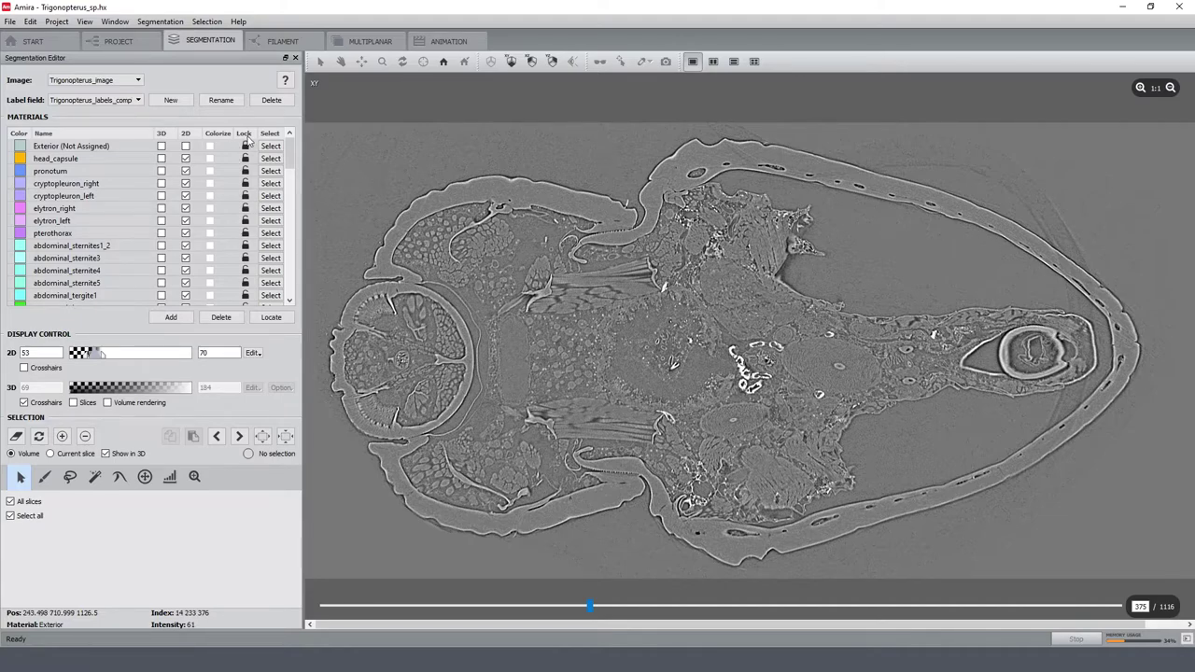
mouse_move(290, 151)
mouse_down()
mouse_move(287, 287)
mouse_move(290, 147)
mouse_up()
scroll(670, 450, down, 3)
scroll(664, 470, down, 14)
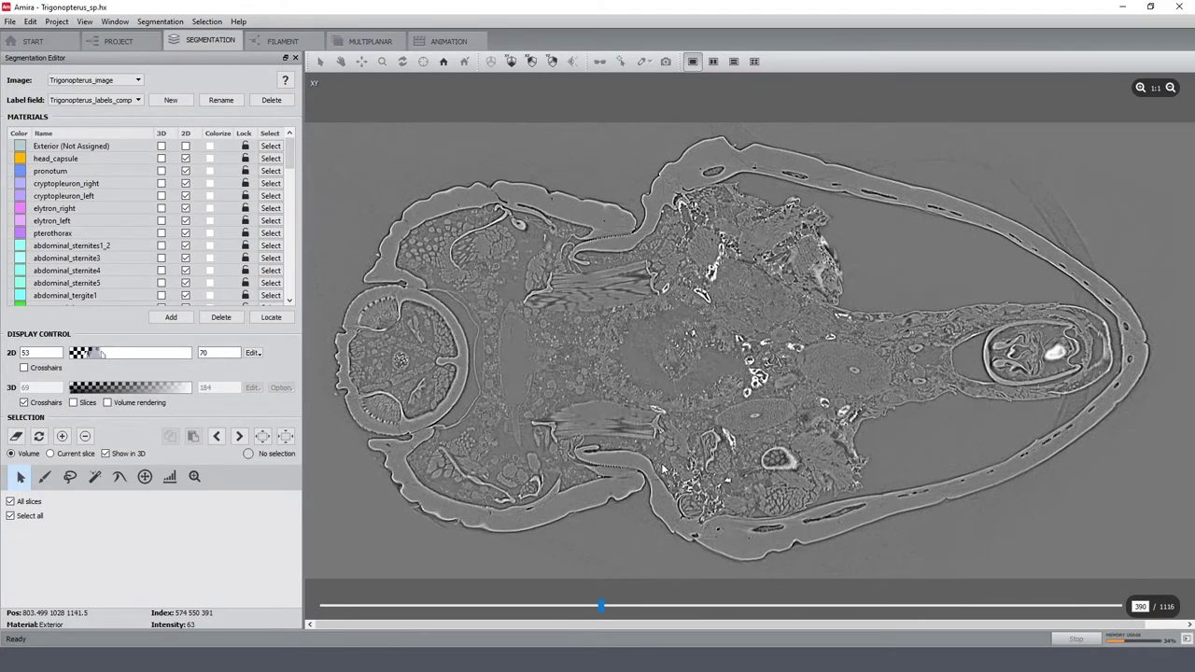
scroll(664, 470, down, 12)
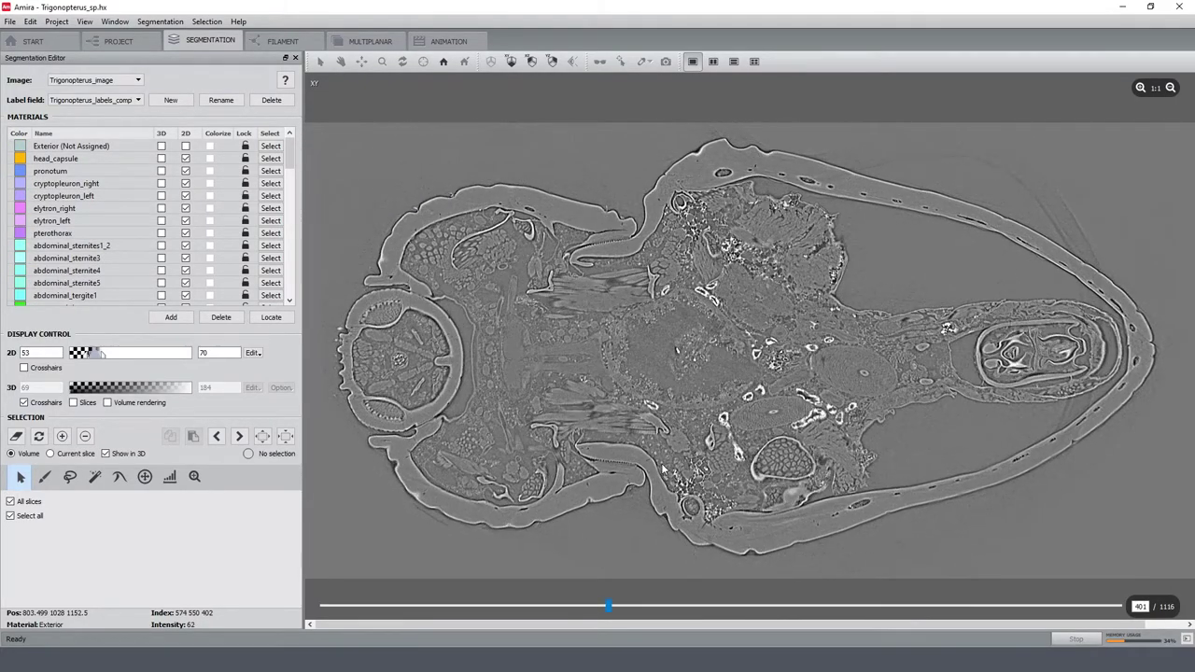
scroll(663, 469, down, 6)
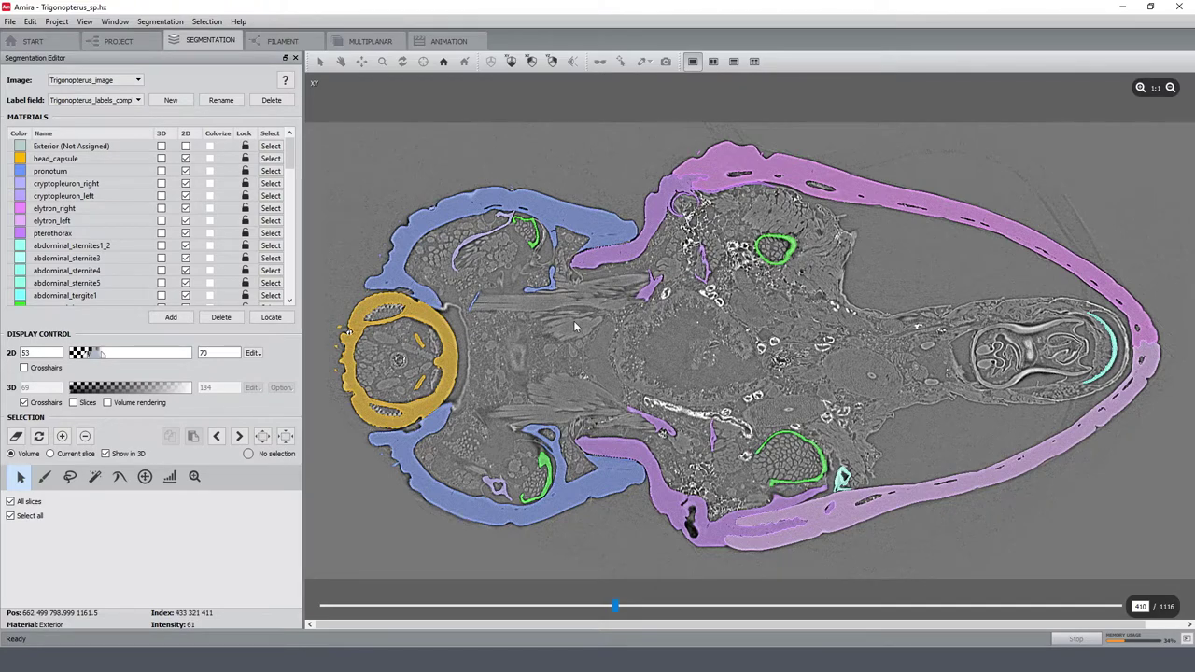
Step: Add every pronotum-labelled voxel to the current selection from the Materials list
click(58, 172)
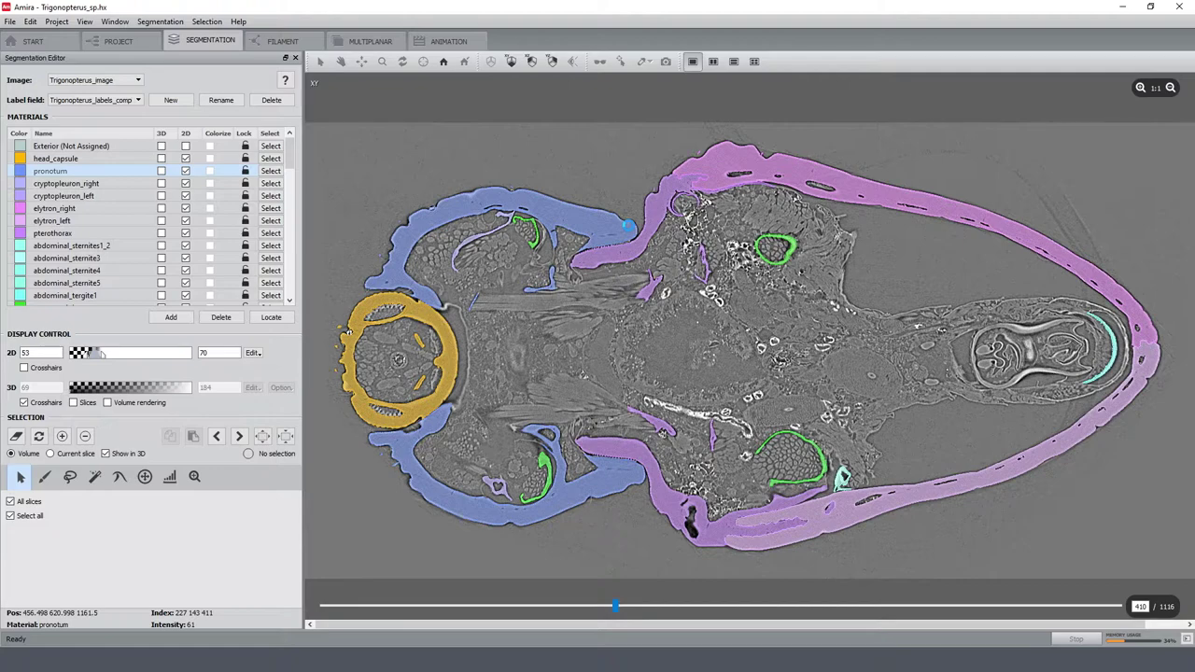
click(630, 227)
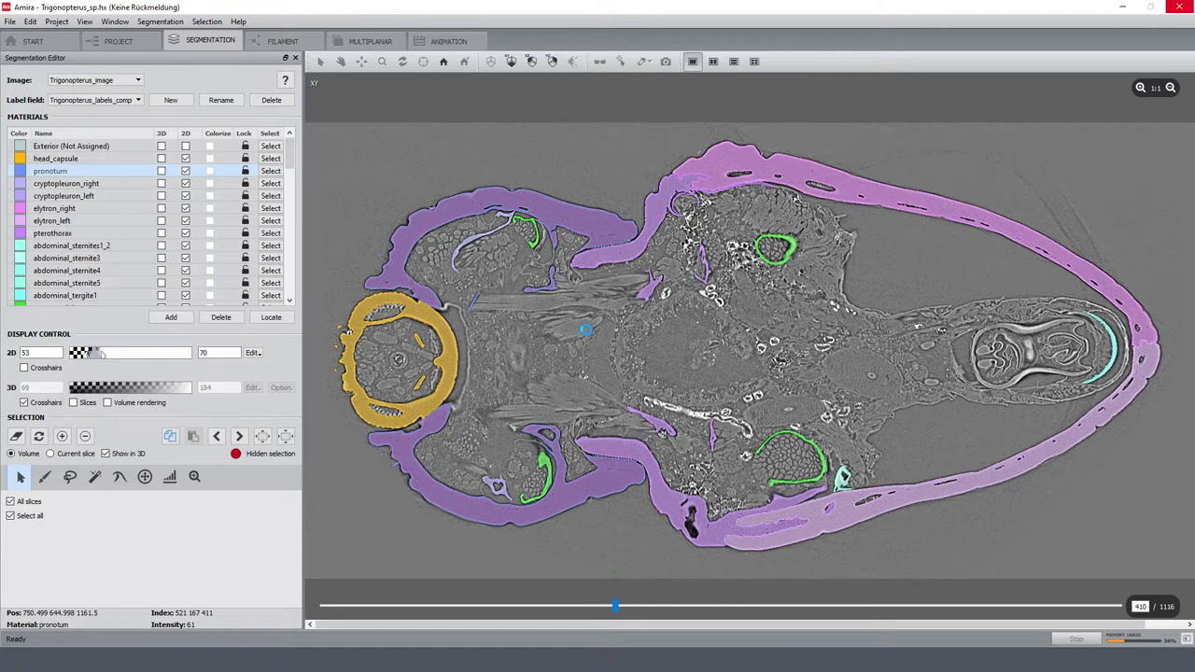
scroll(586, 330, down, 8)
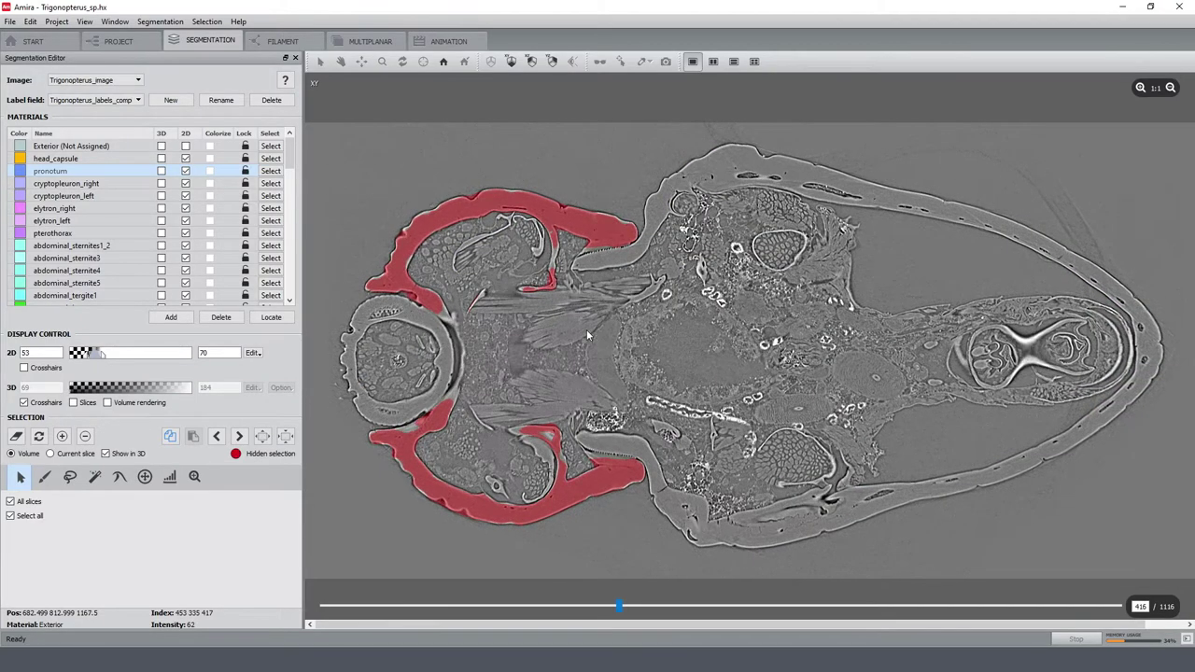
scroll(587, 329, down, 3)
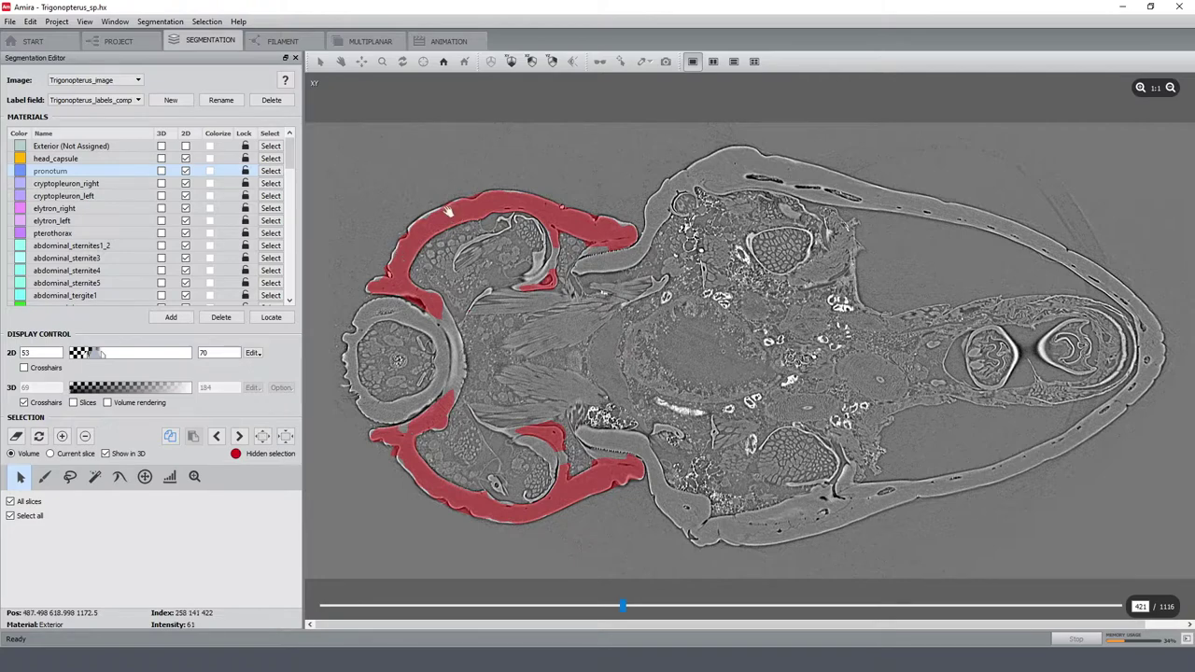
scroll(551, 312, down, 7)
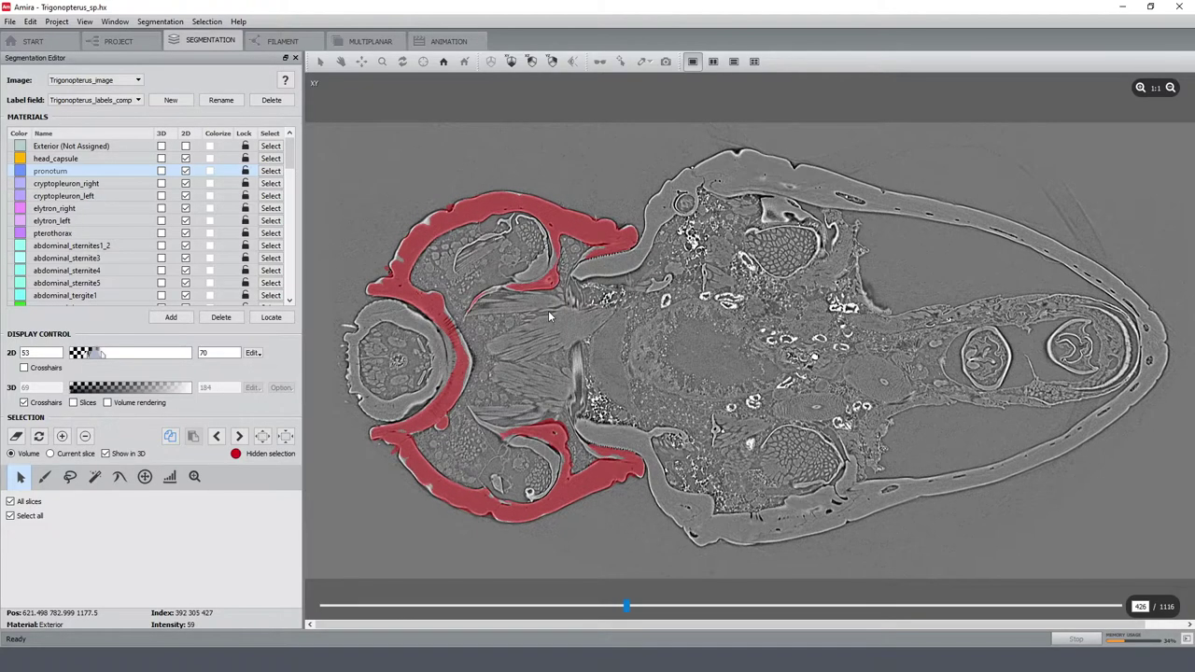
scroll(547, 309, down, 3)
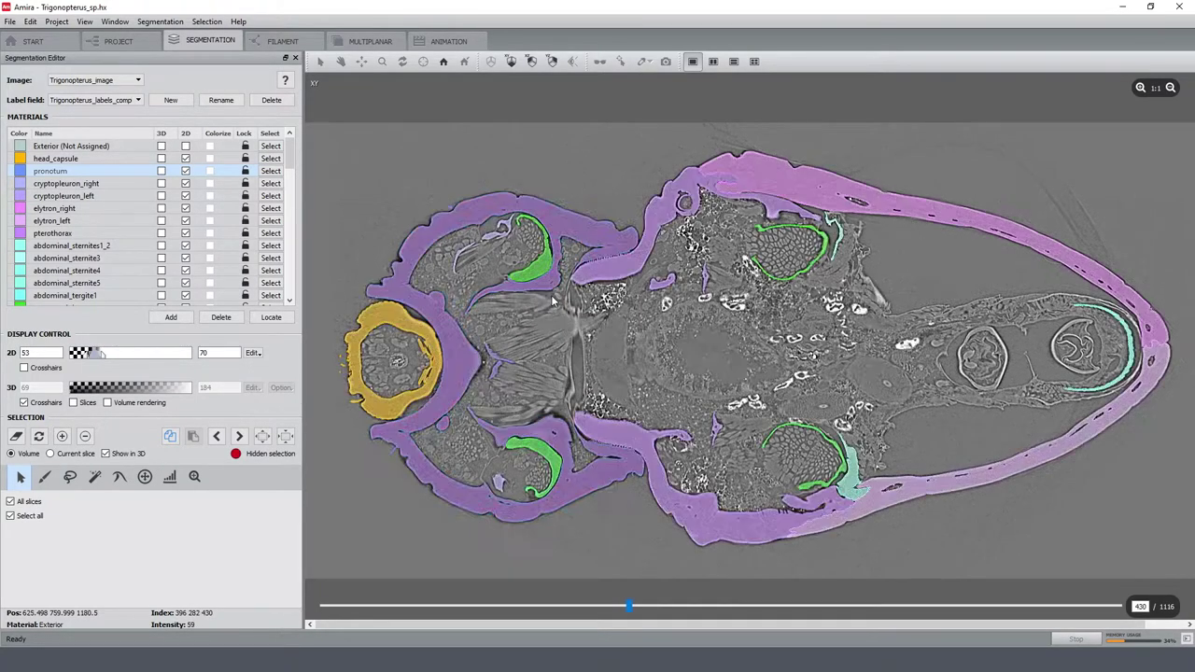
scroll(554, 296, up, 1)
scroll(553, 282, up, 4)
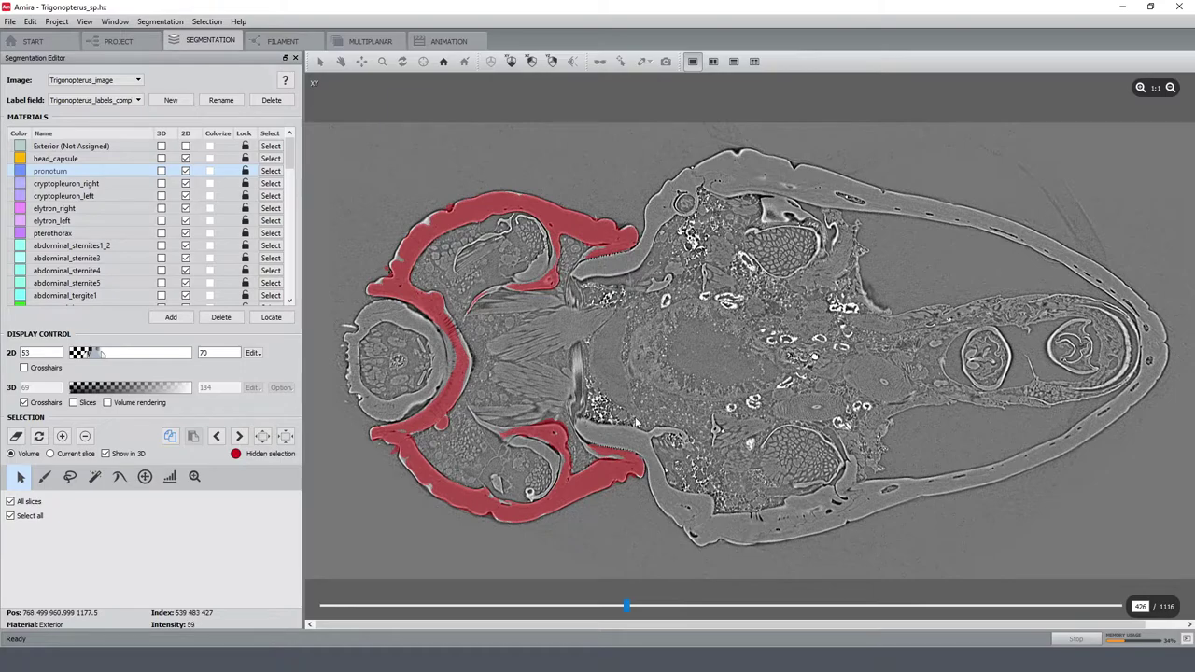
scroll(576, 321, up, 10)
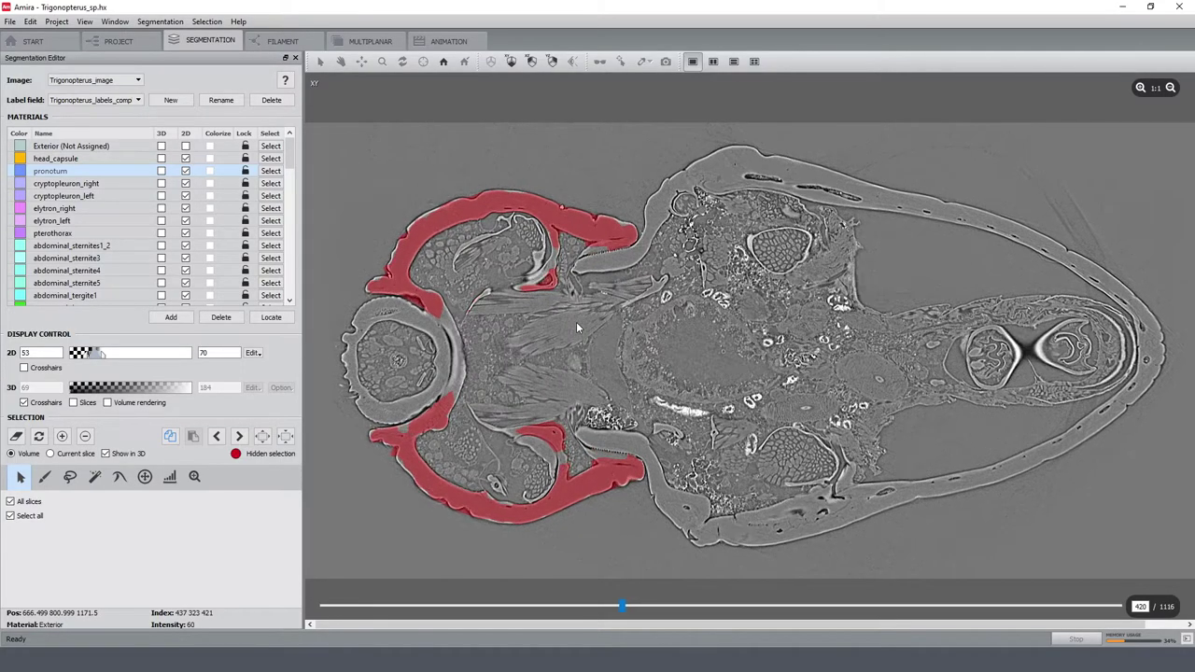
scroll(573, 321, up, 5)
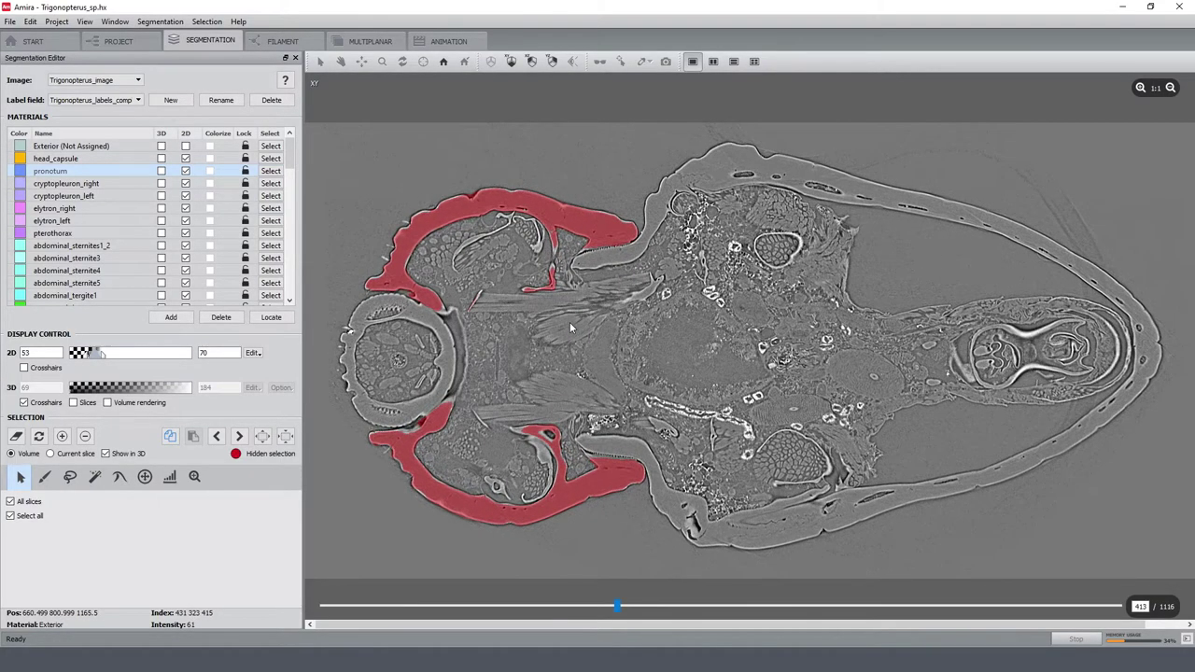
scroll(565, 320, up, 1)
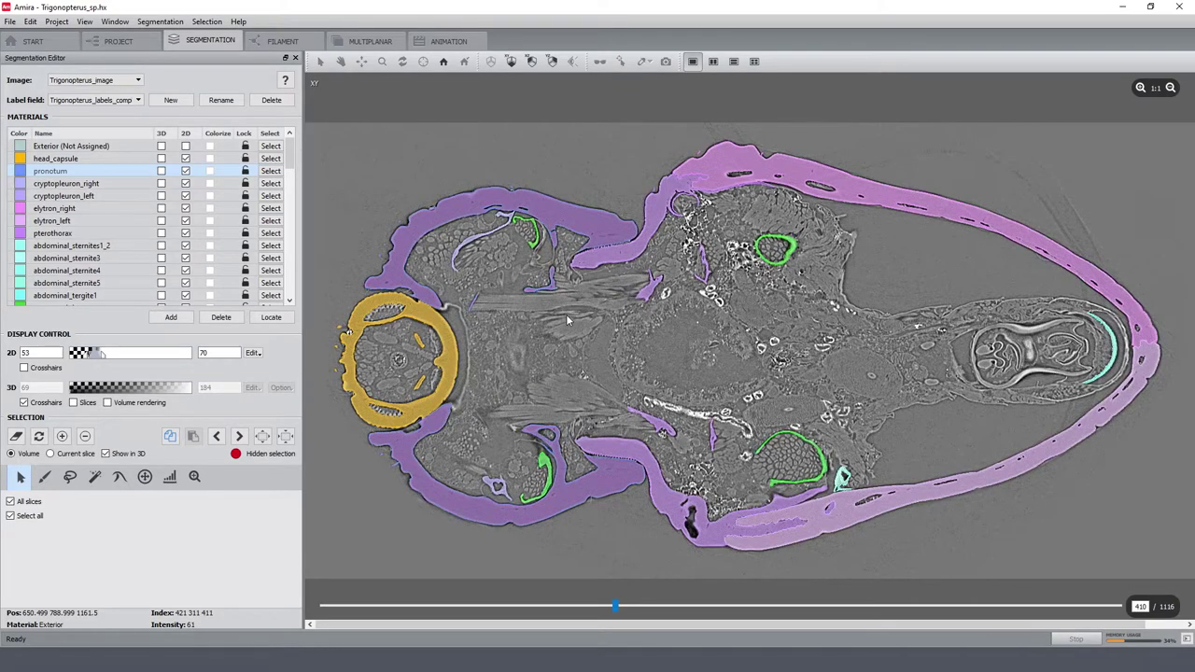
scroll(564, 321, up, 1)
scroll(562, 324, up, 1)
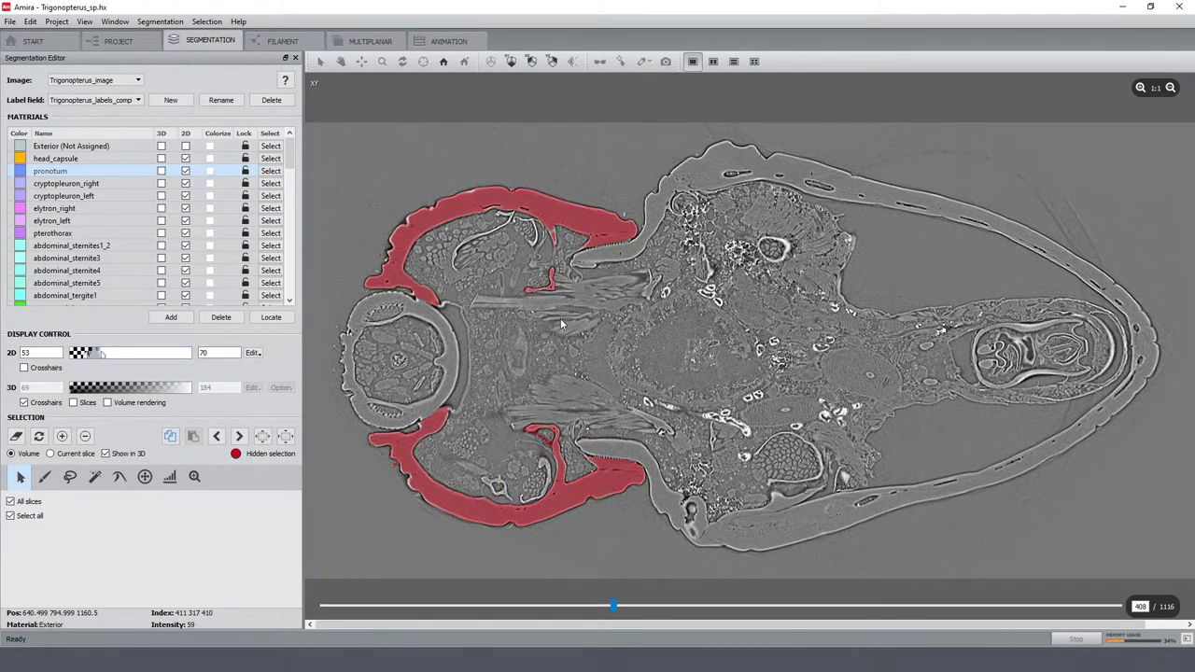
scroll(556, 325, down, 7)
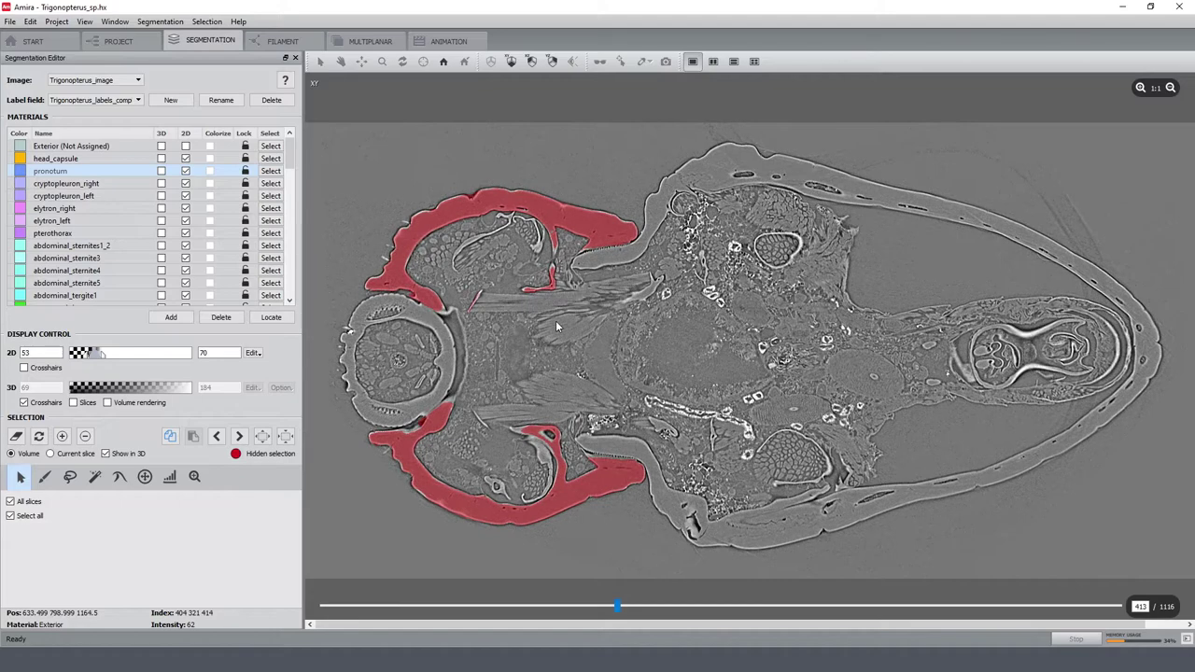
scroll(555, 323, down, 3)
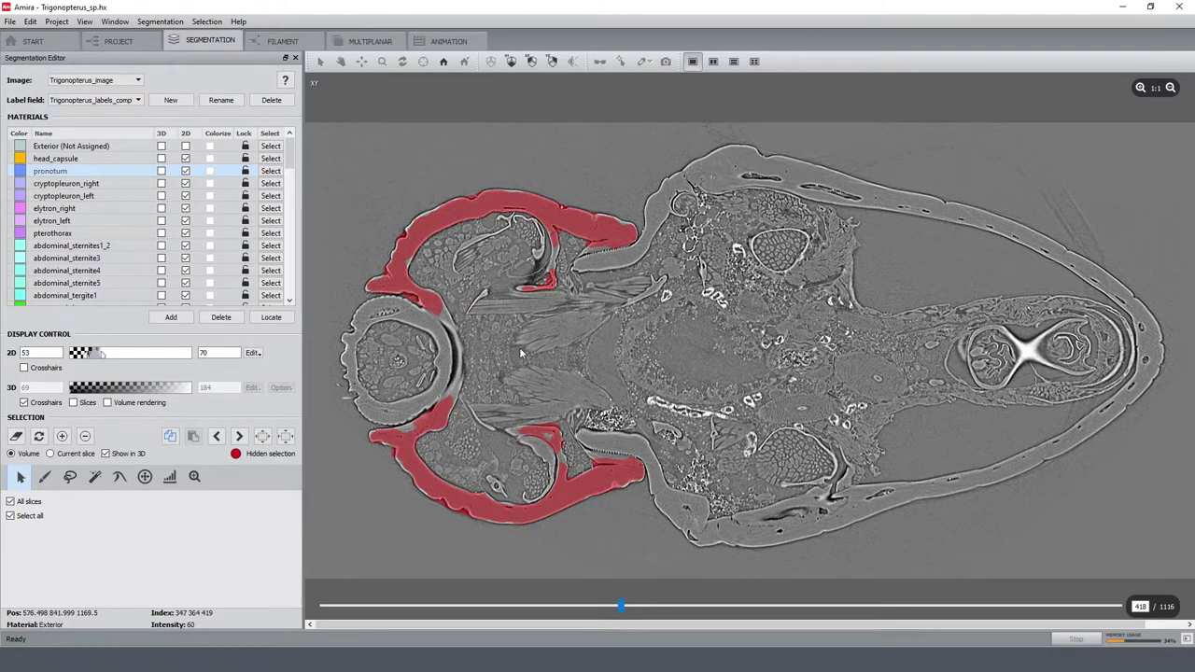
scroll(520, 347, down, 9)
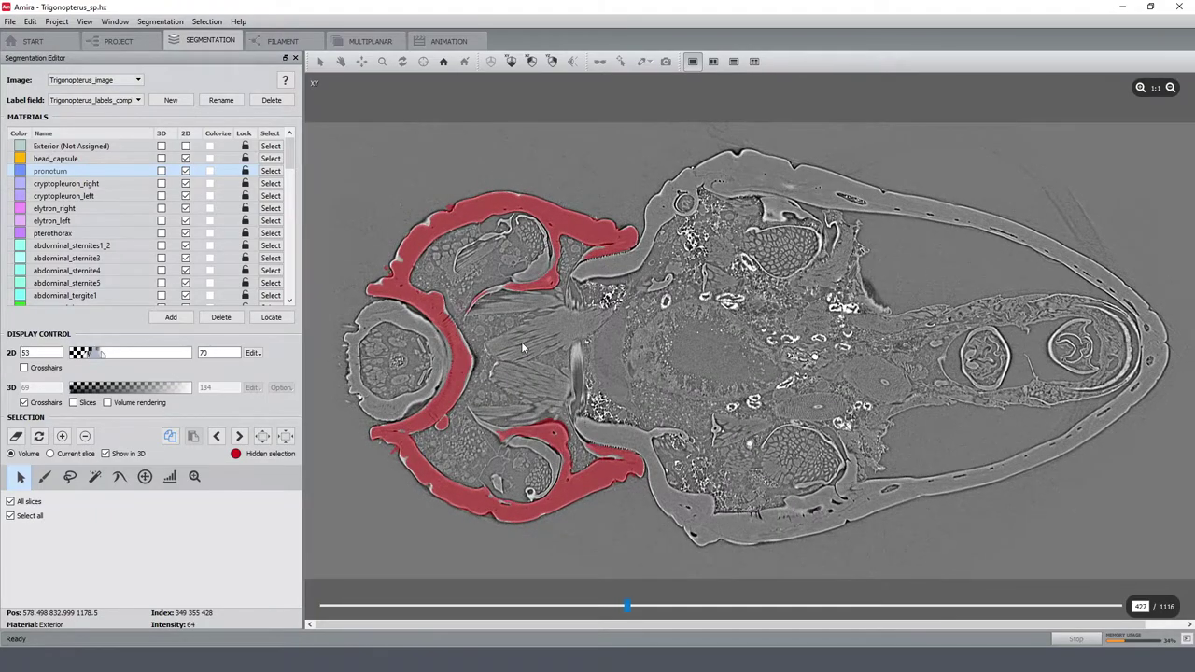
scroll(523, 347, up, 1)
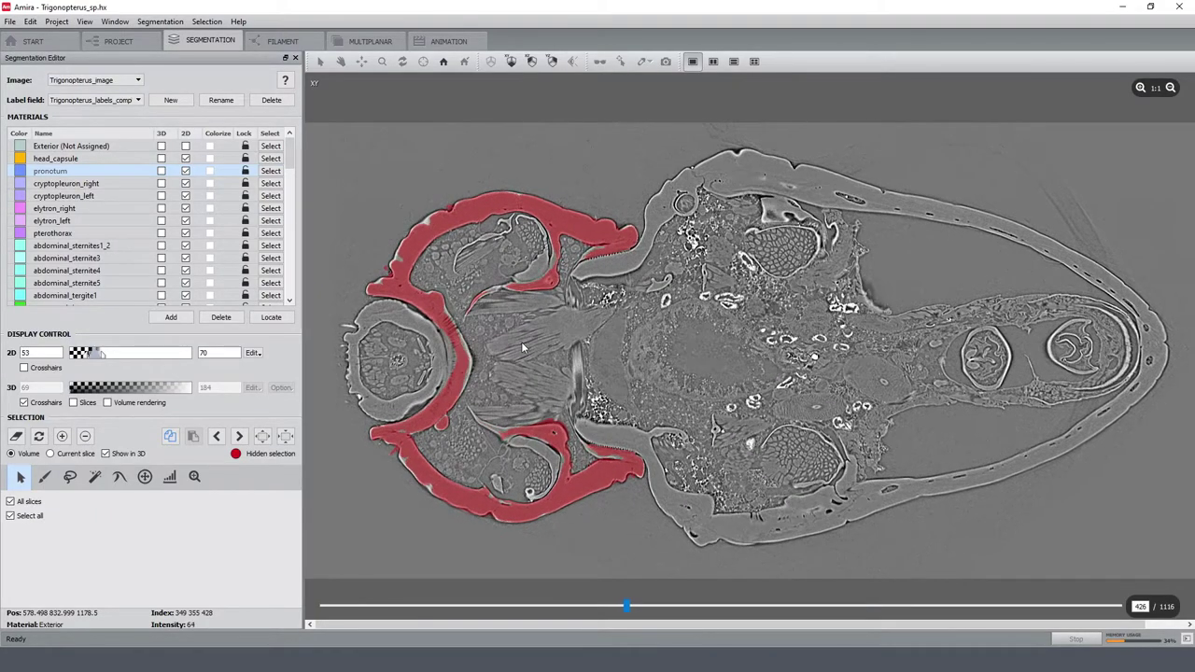
scroll(521, 342, up, 6)
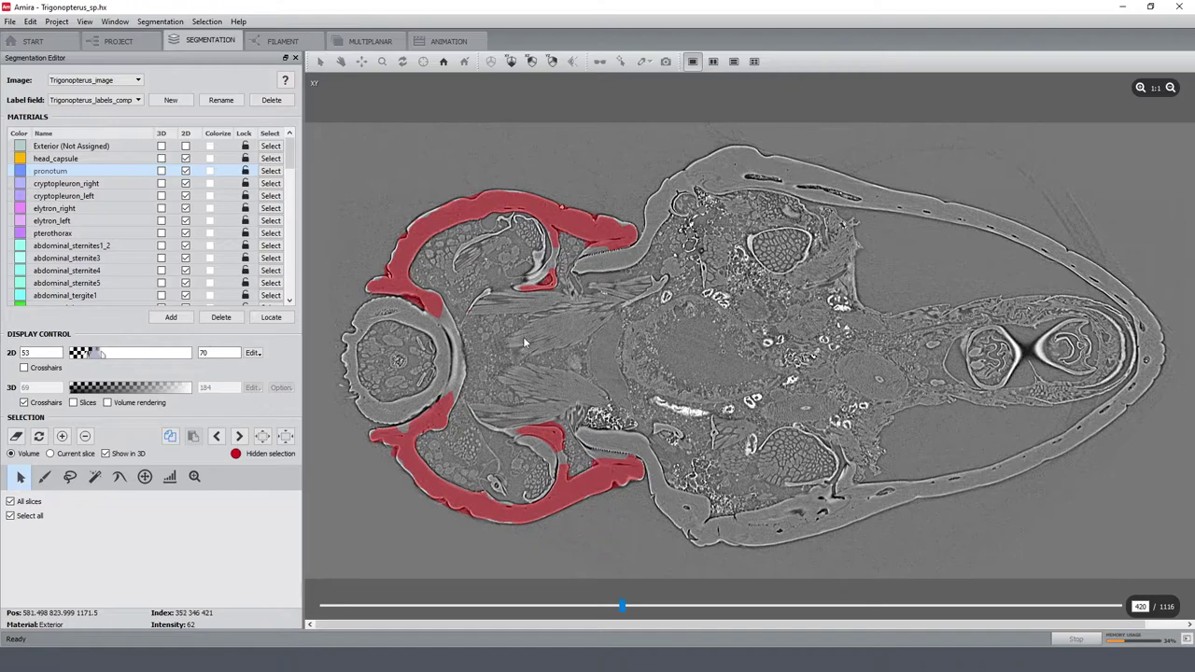
scroll(524, 342, up, 4)
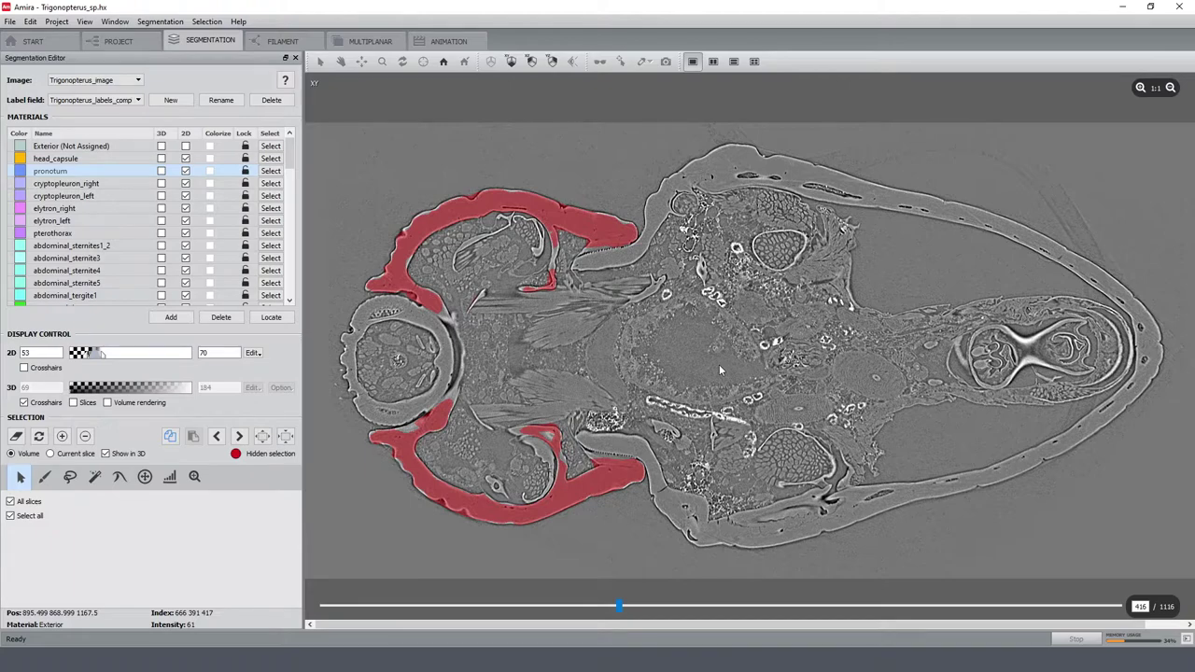
scroll(663, 267, up, 4)
scroll(610, 268, up, 2)
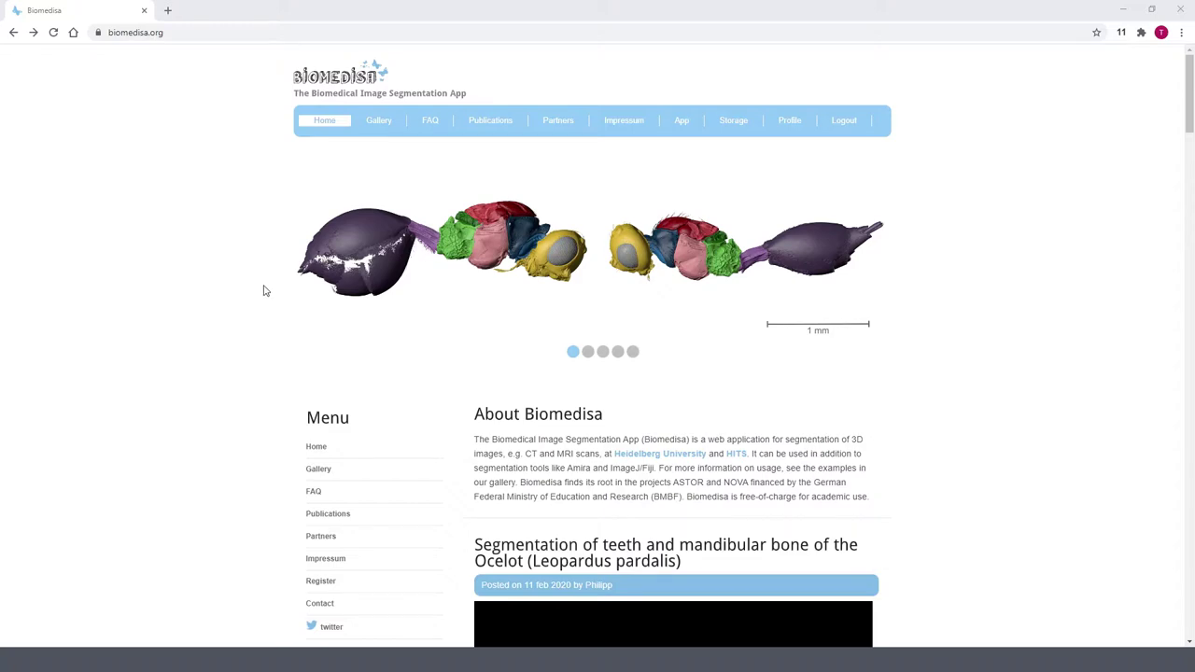
Step: Upload Trigonopterus_image.tif to 1st Project on the Biomedisa App page
click(684, 124)
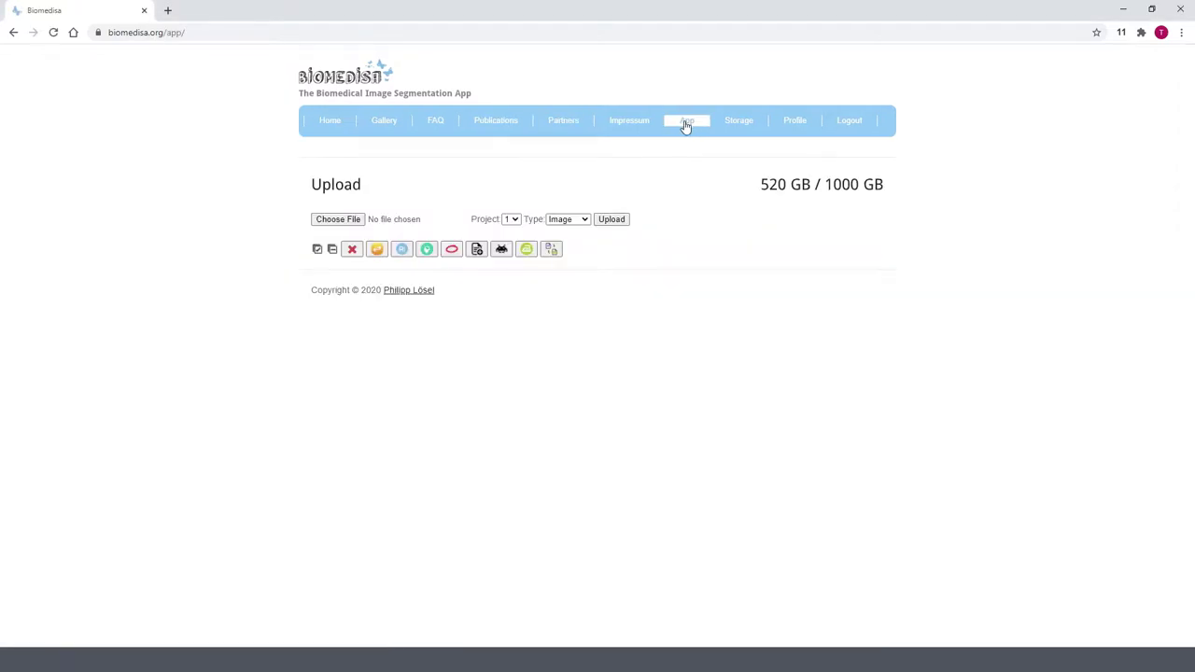
click(343, 222)
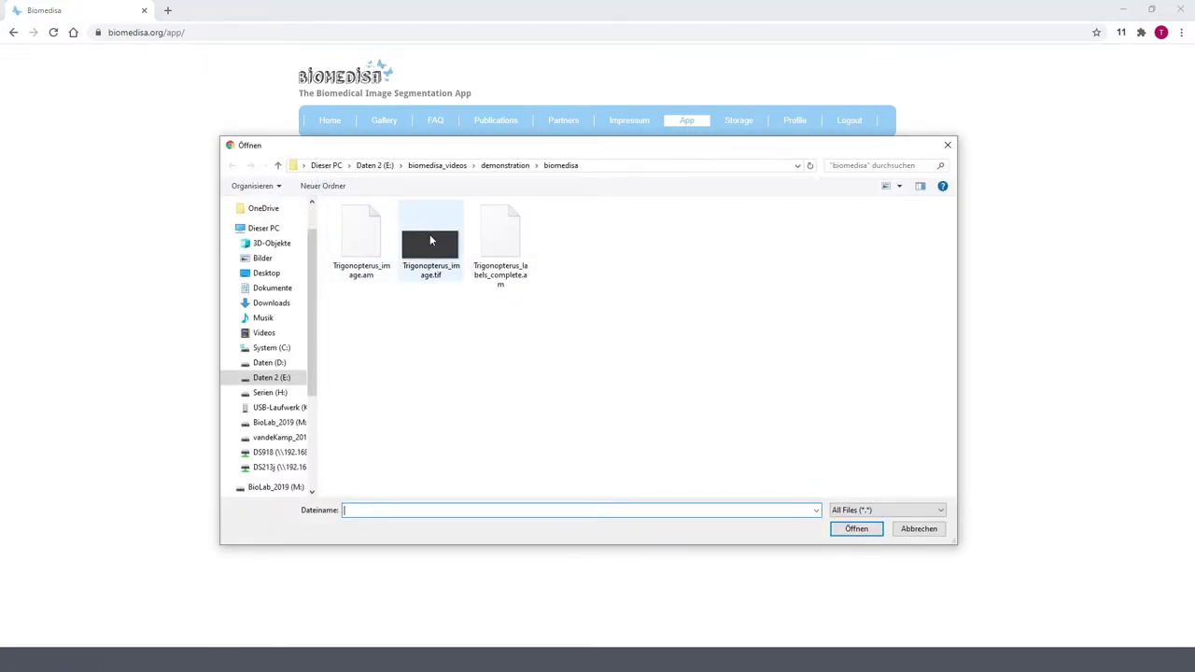
click(431, 240)
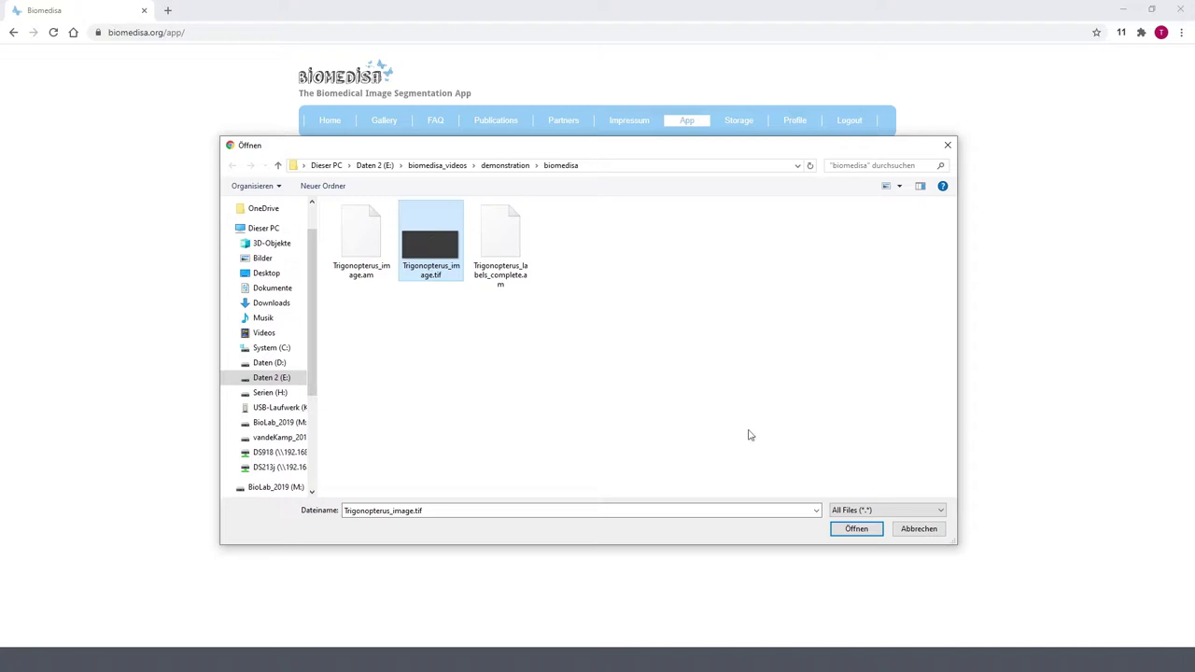
click(853, 528)
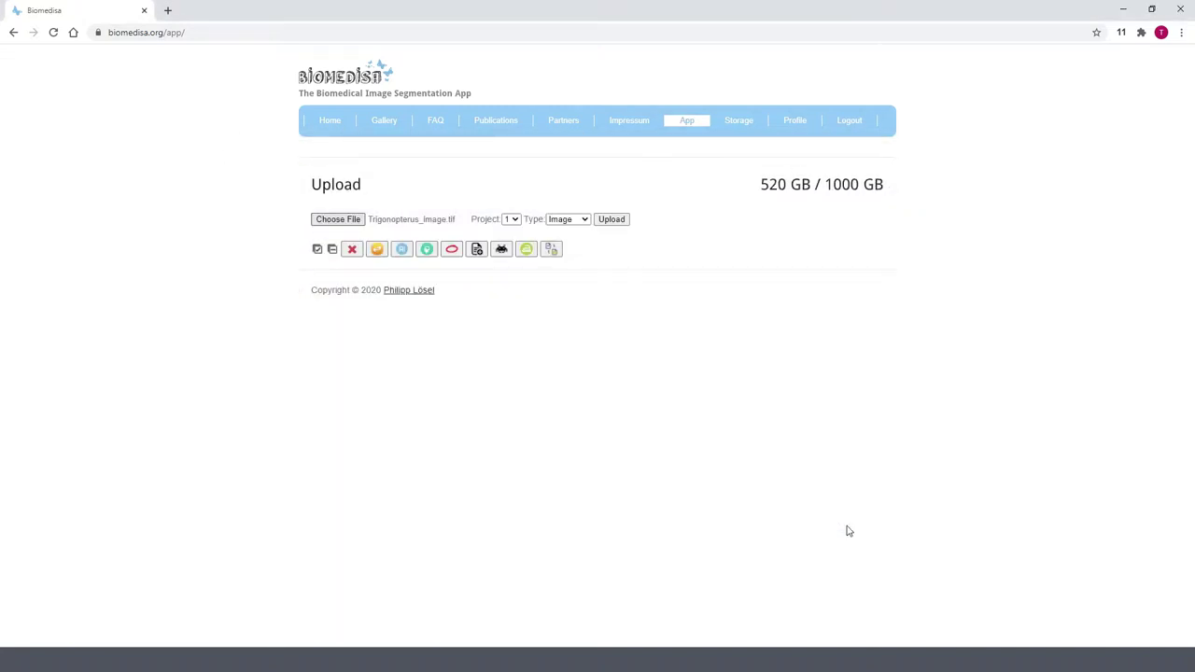
click(612, 222)
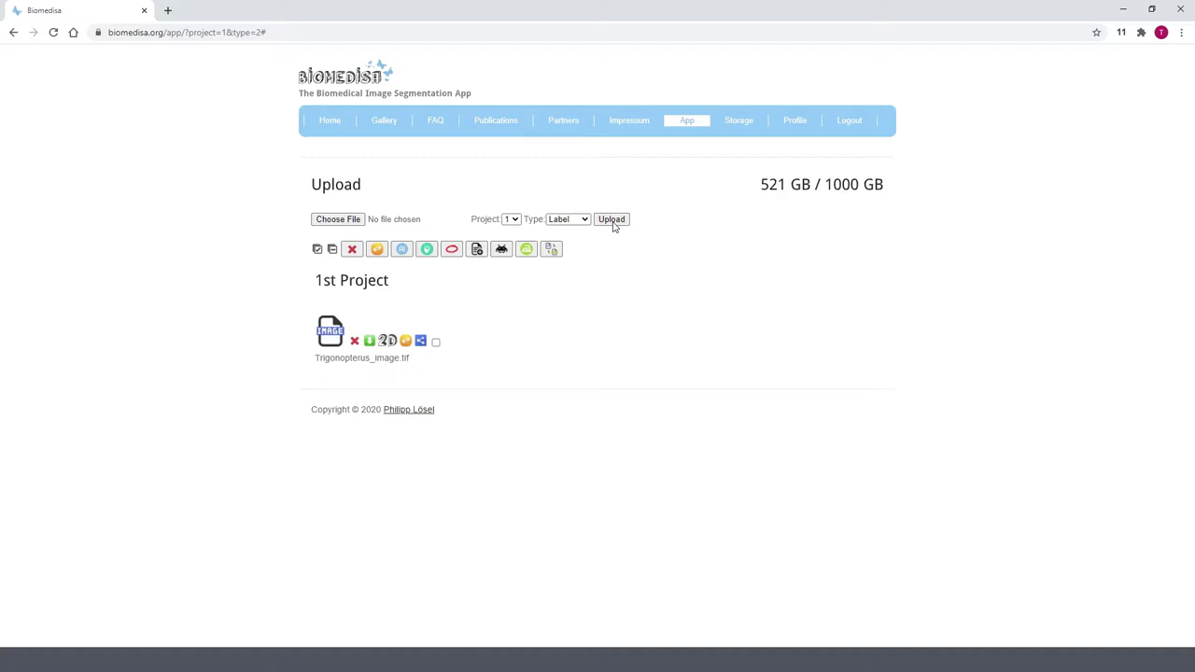
Step: Upload Trigonopterus_labels_complete.am as the label file for 1st Project
click(341, 224)
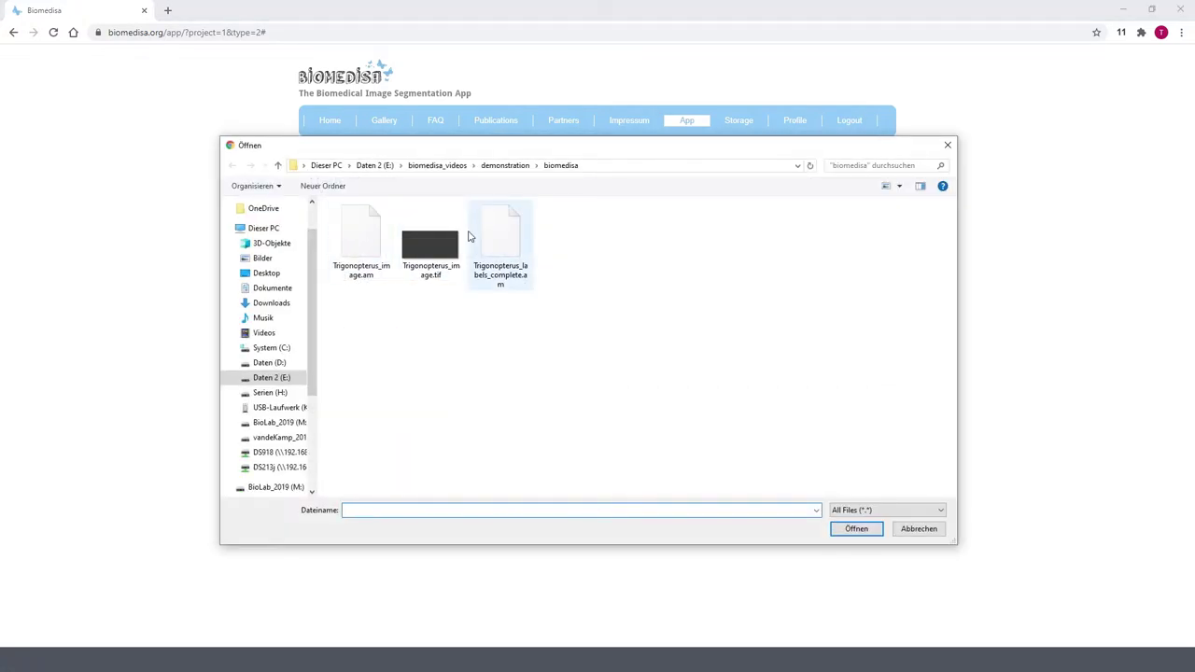
click(494, 237)
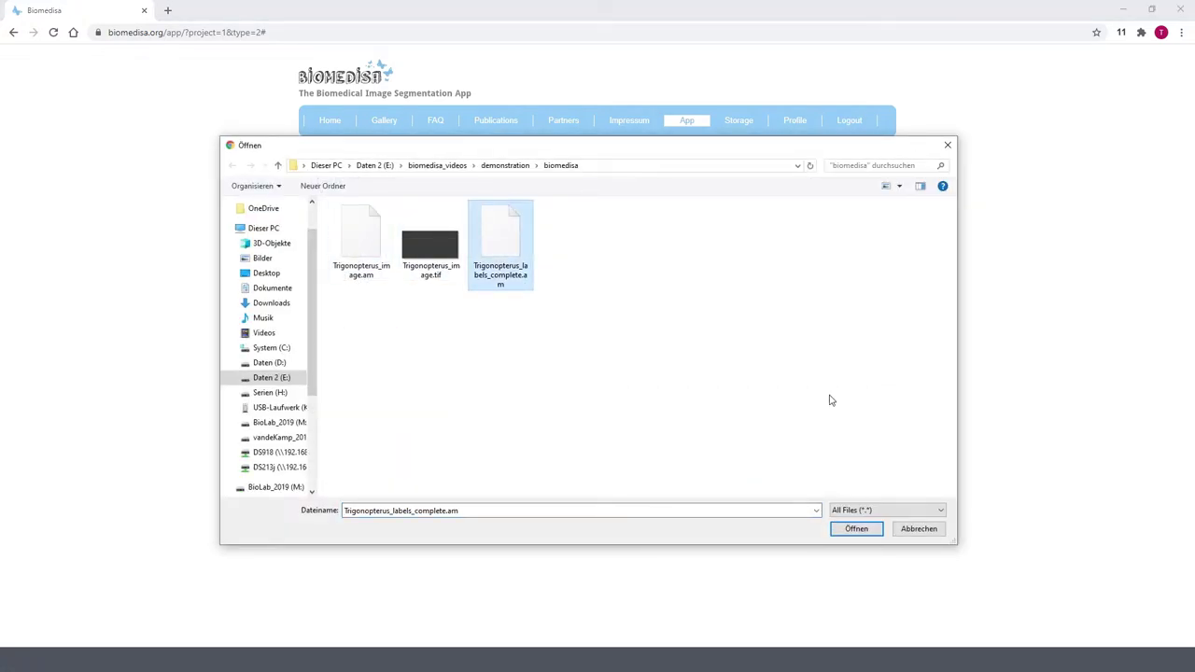
click(856, 528)
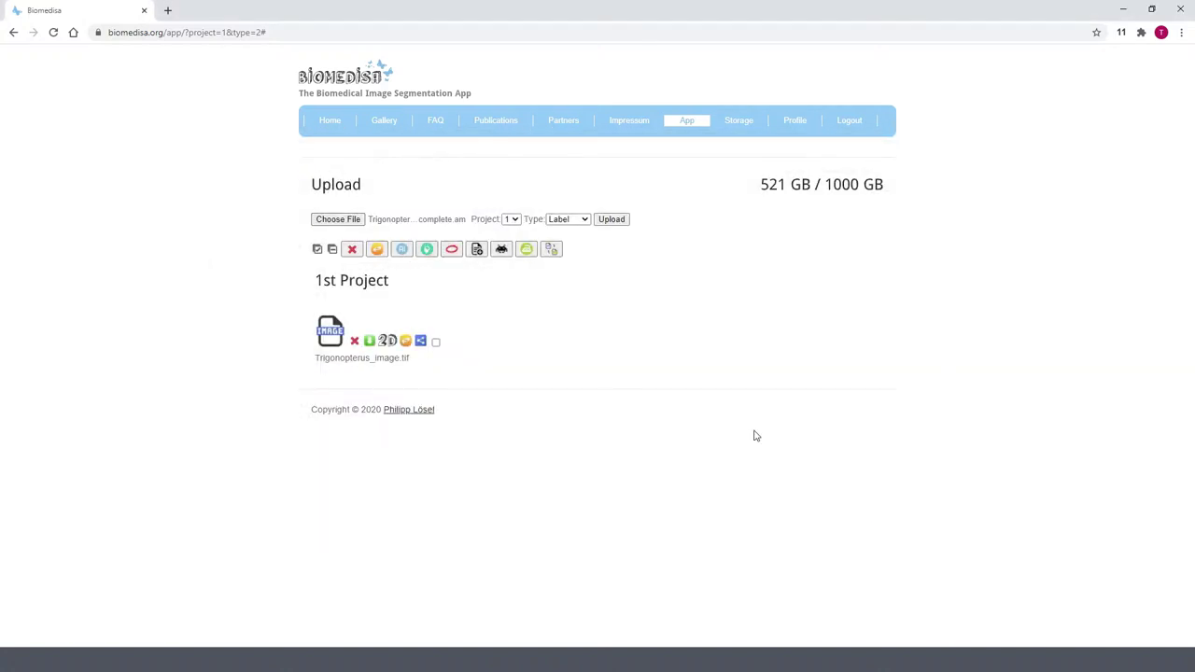
click(611, 220)
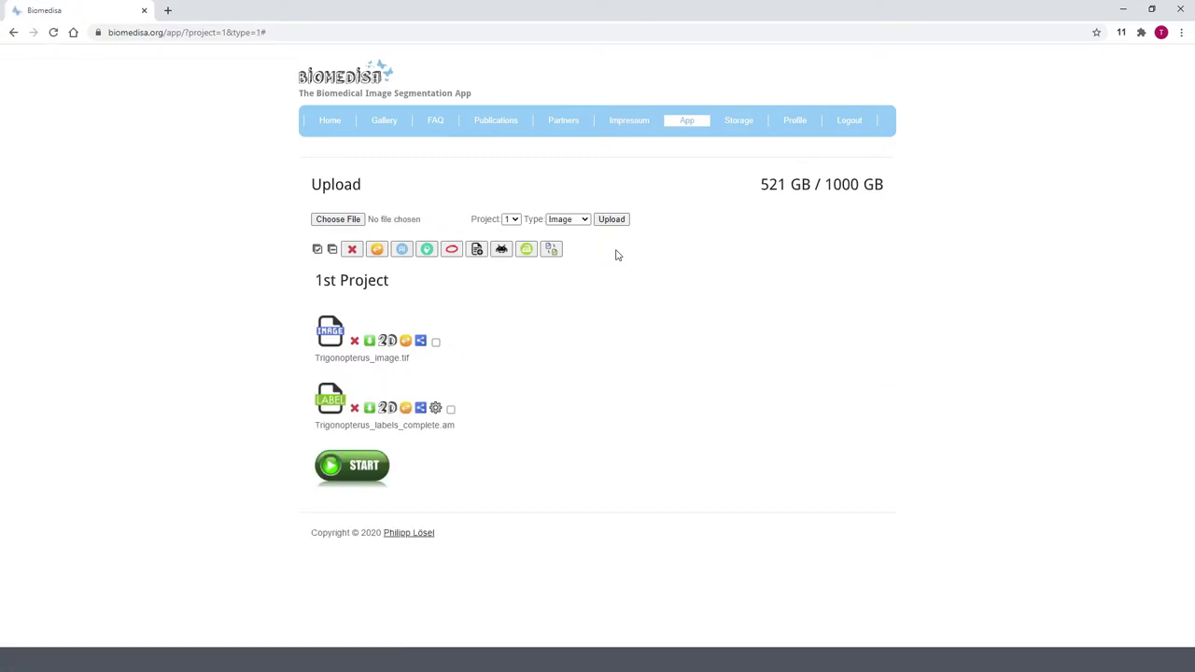
Step: Start the Biomedisa segmentation and save the final.Trigonopterus_image.am result to the biomedisa folder
click(364, 468)
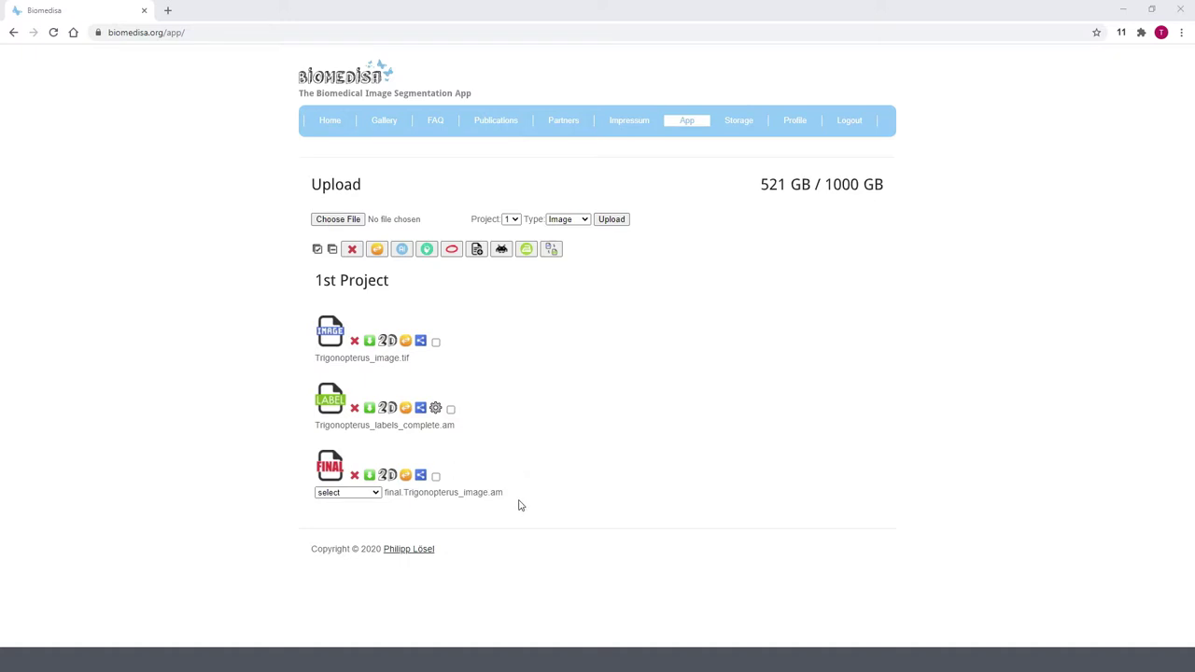
click(374, 493)
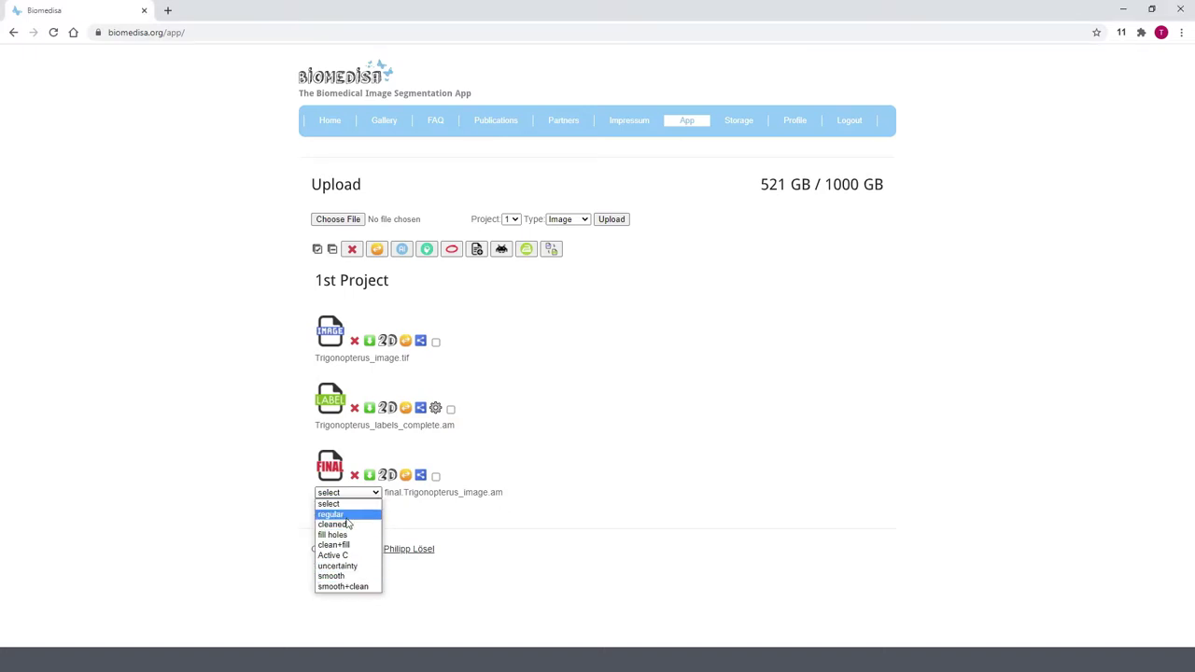
click(349, 495)
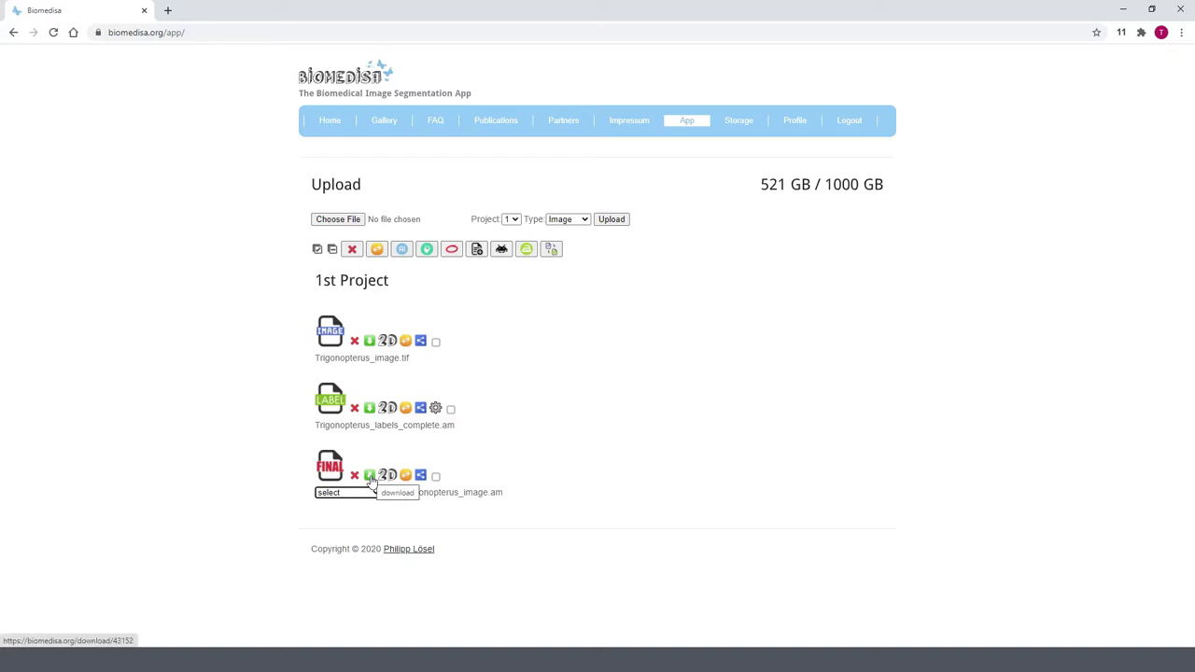
click(370, 477)
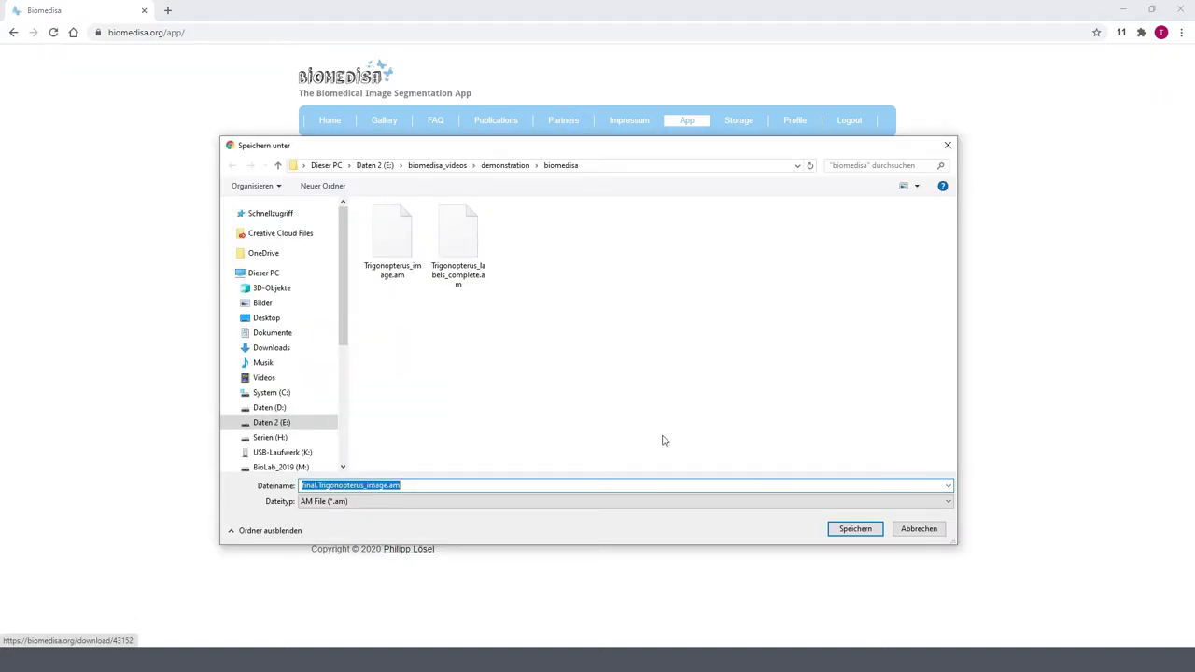
click(852, 532)
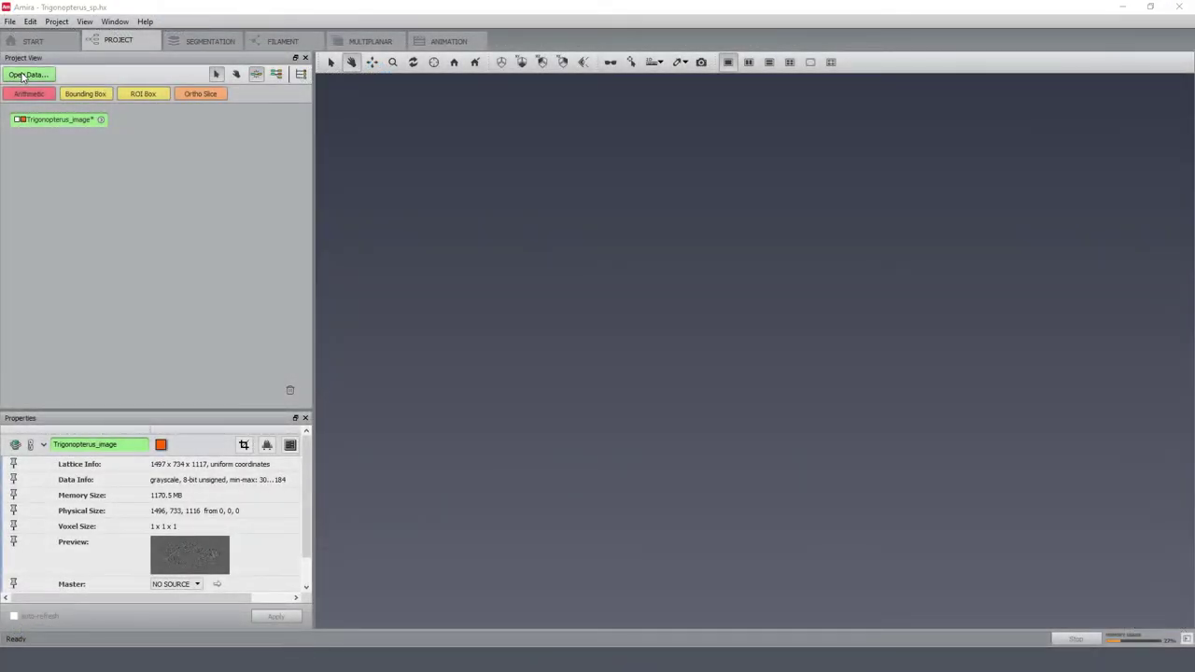
Step: Load final.Trigonopterus_image.am into Amira and use it as the Segmentation Editor's label field
key(ctrl+o)
click(445, 193)
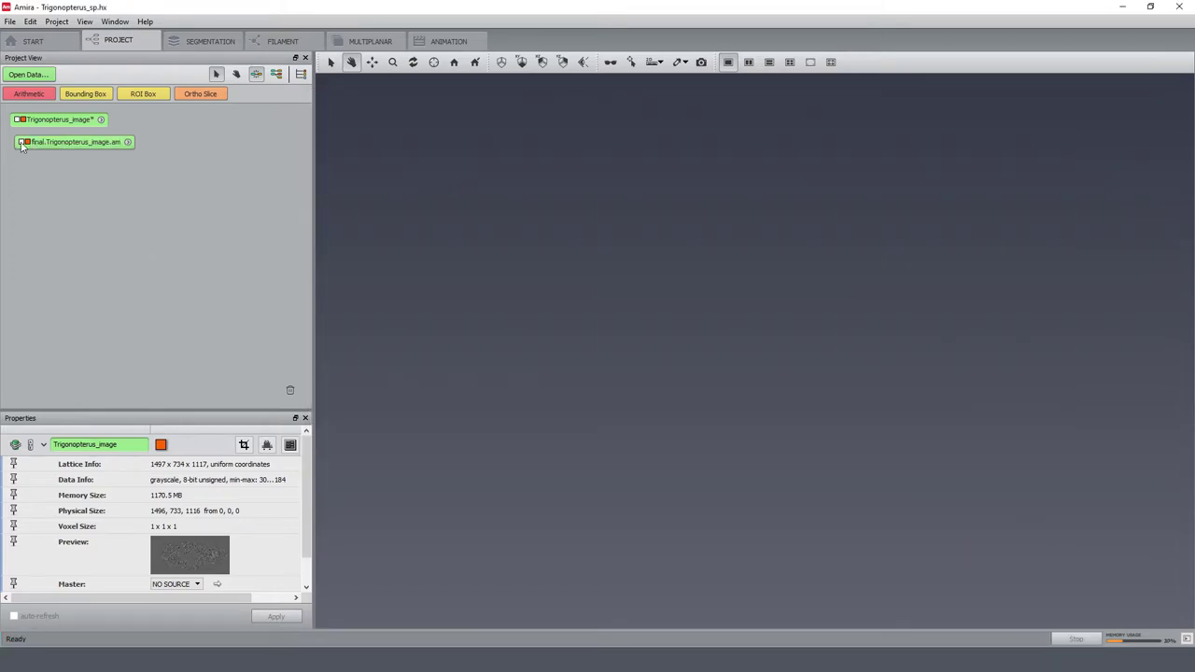
right_click(22, 147)
click(58, 122)
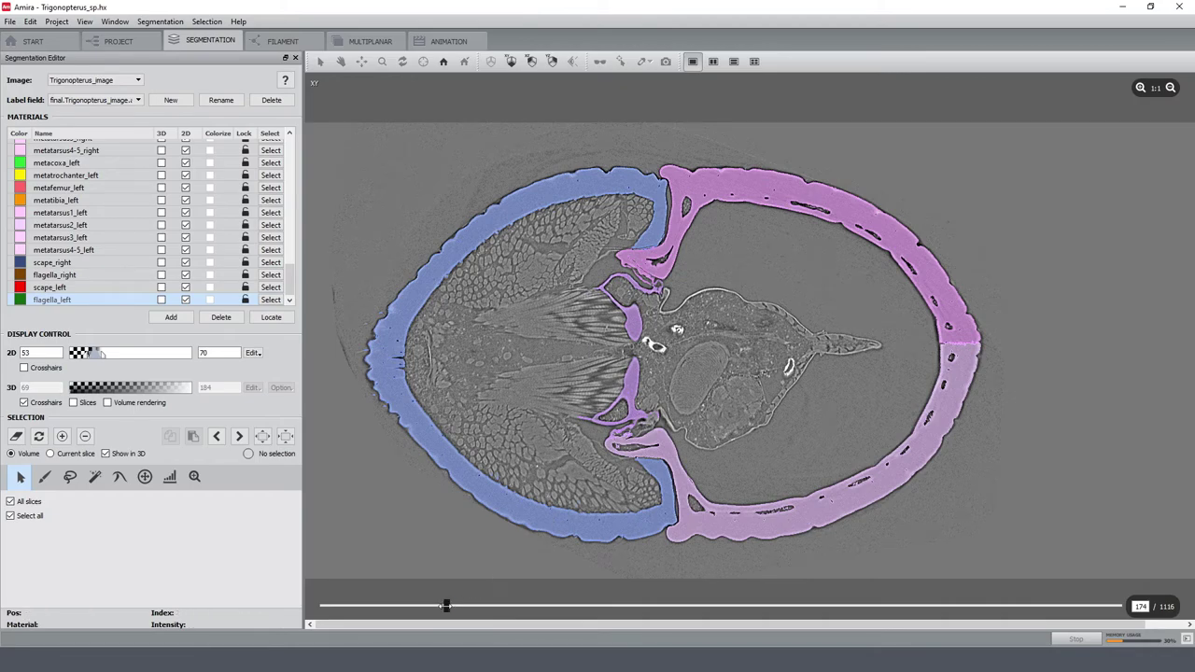
drag(445, 606, 844, 605)
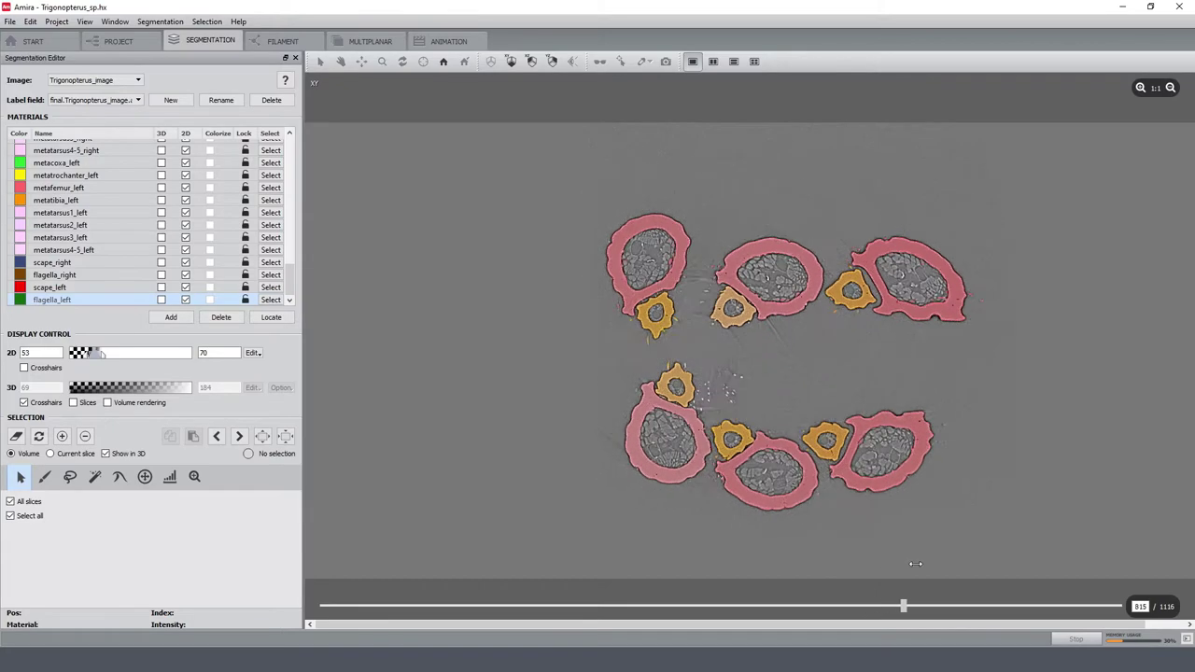
drag(915, 564, 1100, 567)
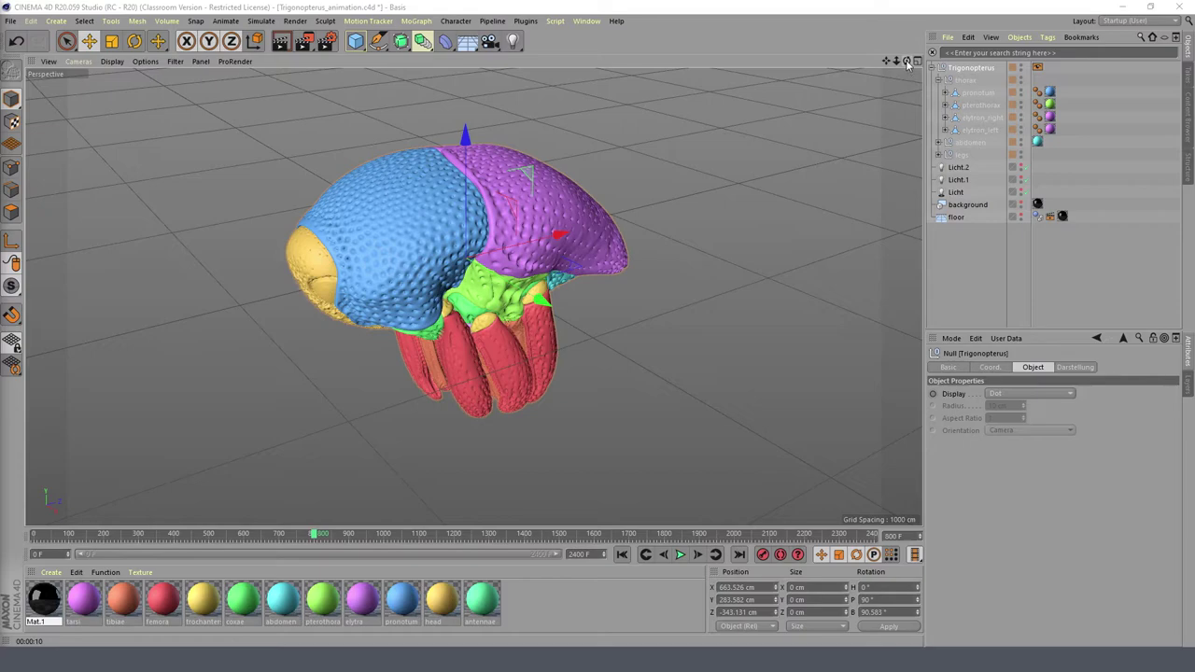
Step: Advance the Cinema 4D timeline to about frame 1016 so the weevil's legs unfold
mouse_move(907, 63)
mouse_down()
mouse_move(855, 69)
mouse_move(907, 63)
mouse_up()
drag(310, 539, 381, 553)
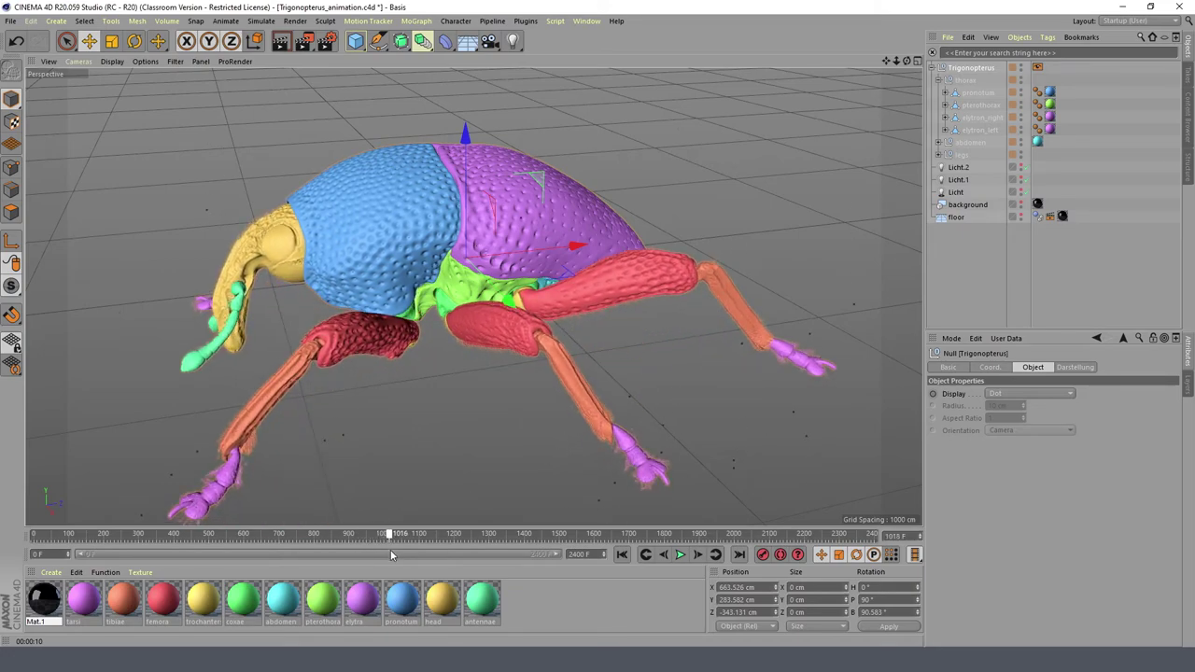
mouse_move(896, 67)
mouse_down()
mouse_move(831, 69)
mouse_move(909, 62)
mouse_move(870, 73)
mouse_move(886, 60)
mouse_move(900, 66)
mouse_move(877, 70)
mouse_move(899, 63)
mouse_move(908, 76)
mouse_move(889, 63)
mouse_up()
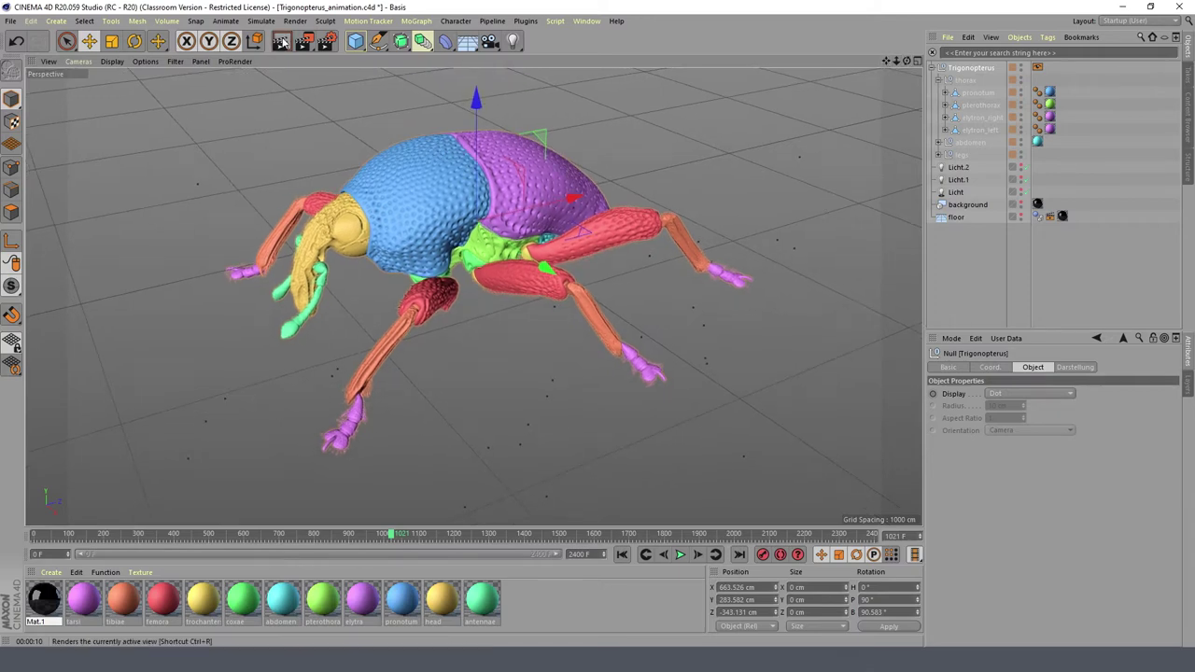